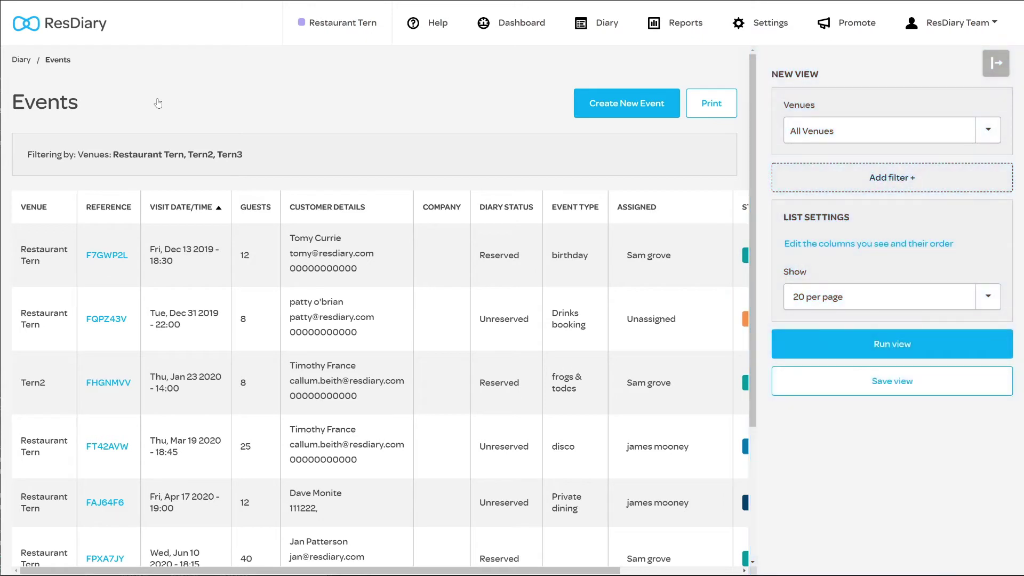
Collapse the New View sidebar so the Status and Created Date columns show
click(989, 74)
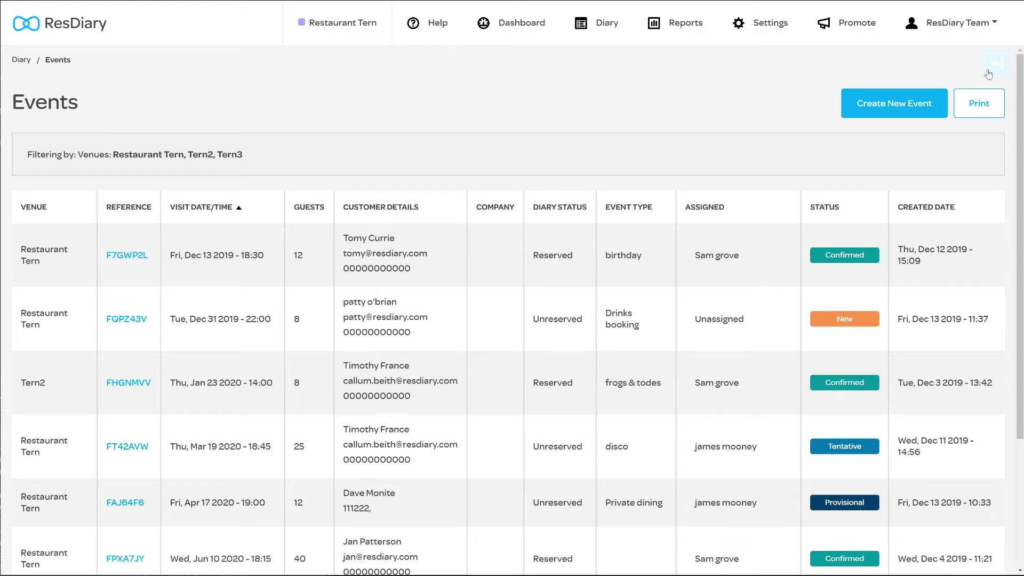
Sort events by Status and assign the Dec 31 Drinks booking to the most recent staff member
click(868, 211)
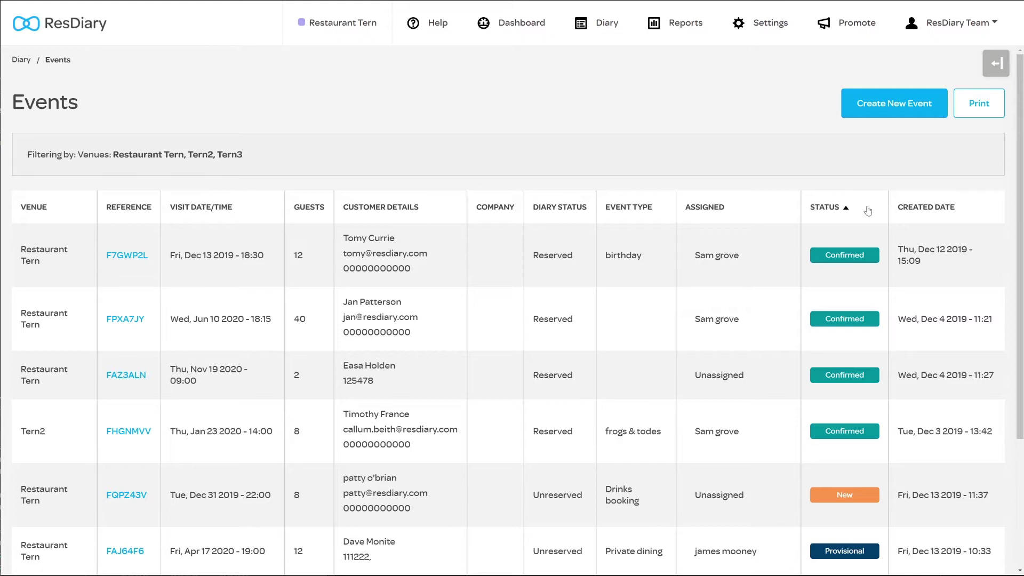
click(742, 499)
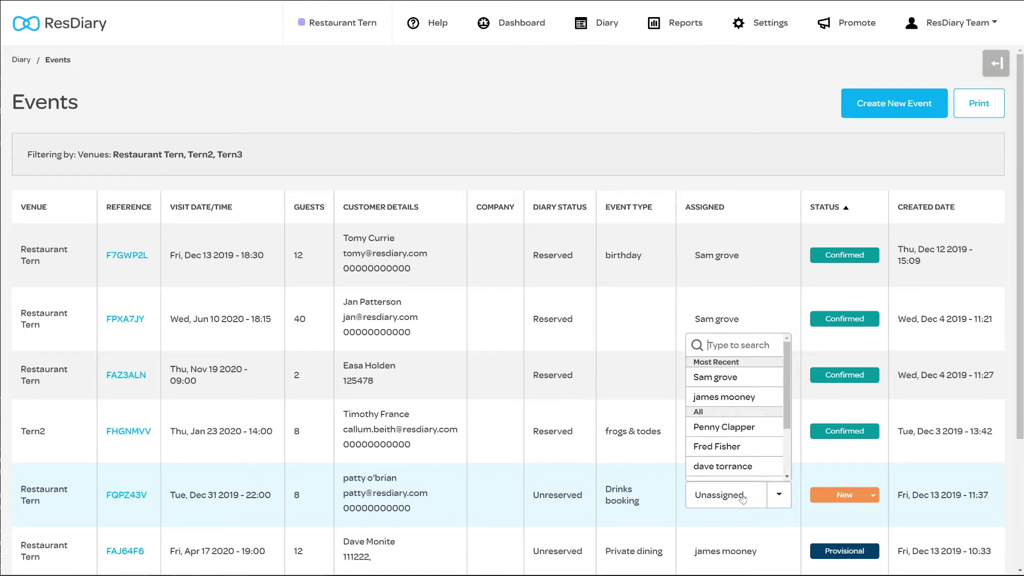
click(739, 377)
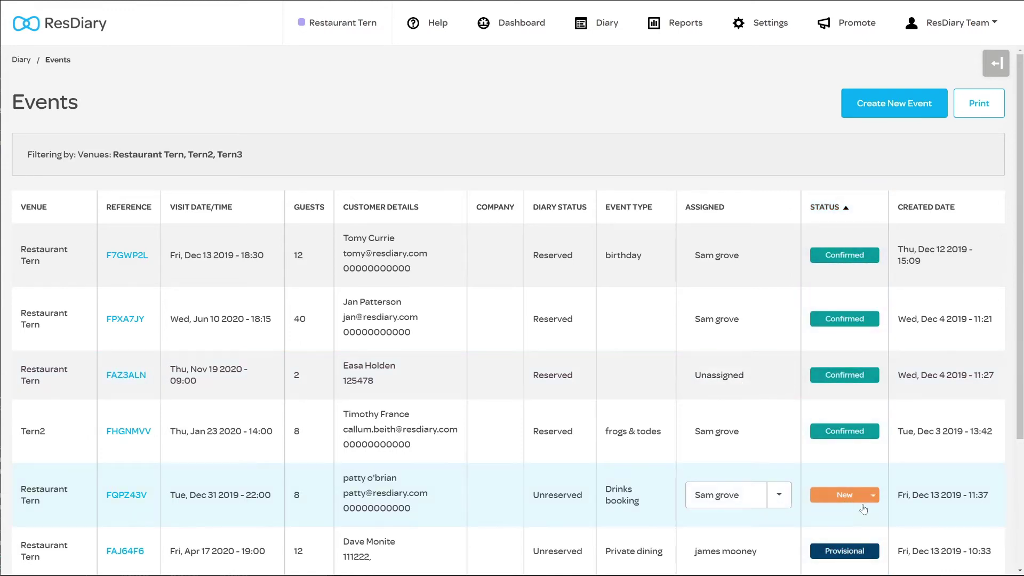
click(866, 504)
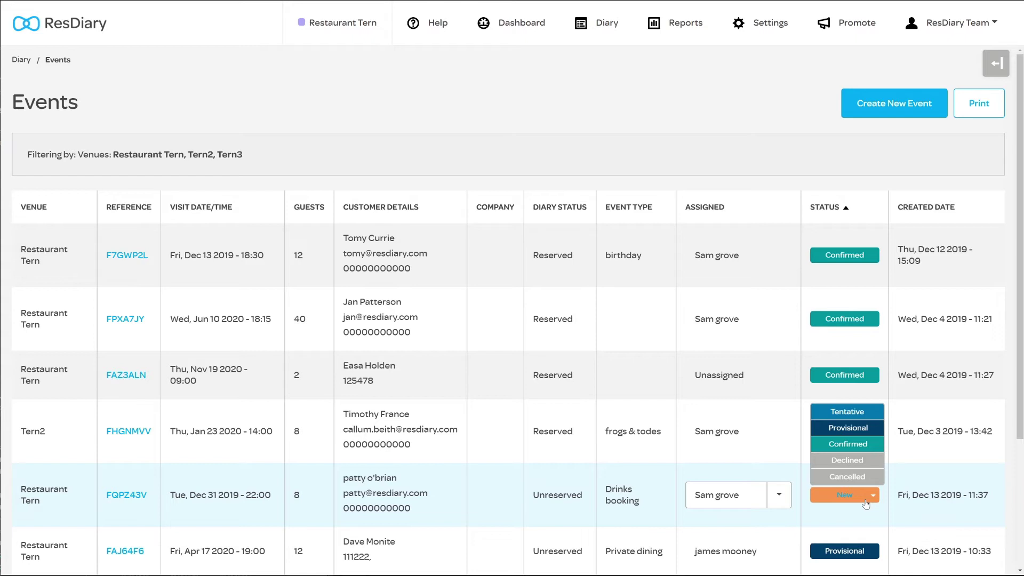
click(856, 443)
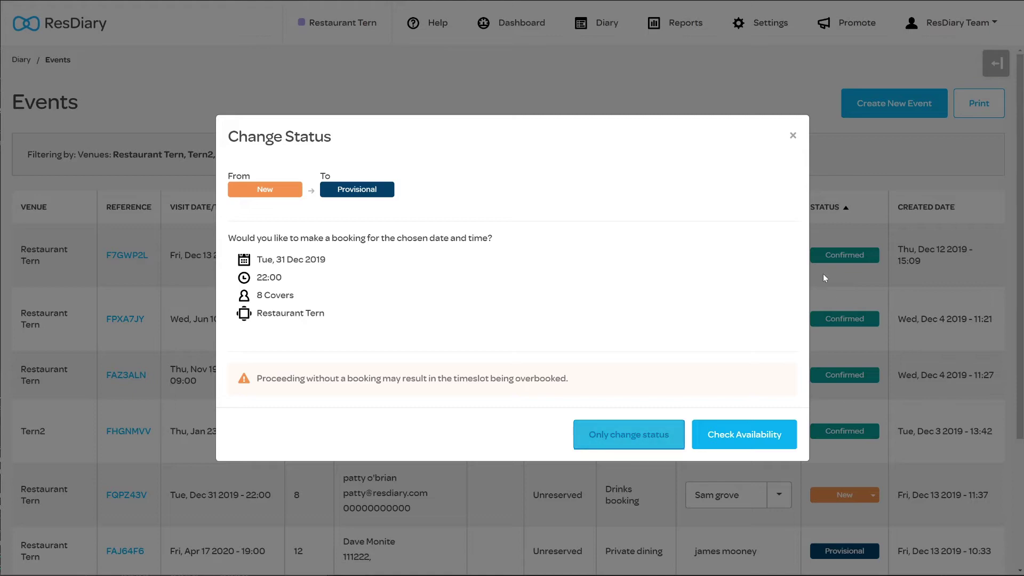
click(795, 137)
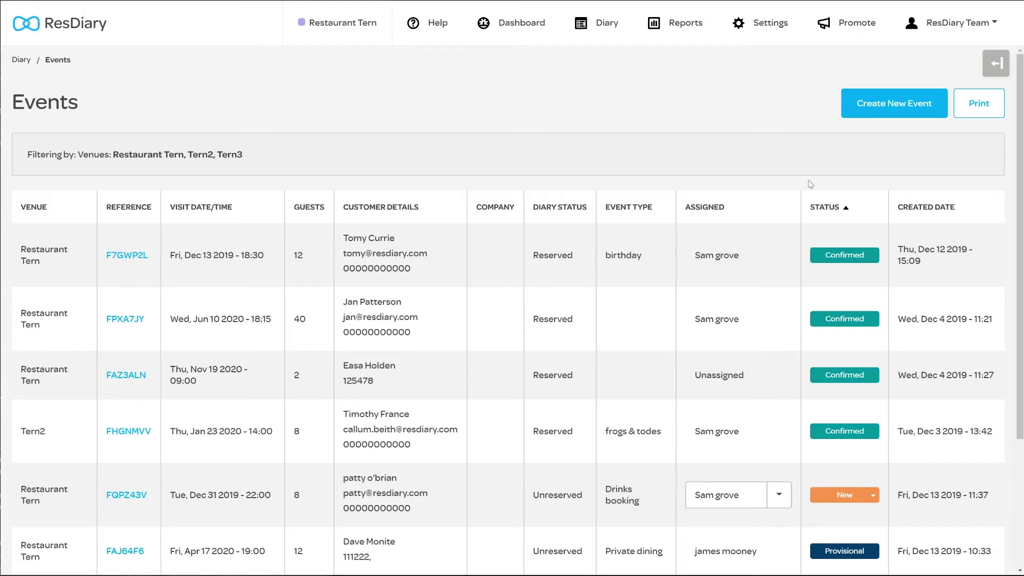
click(833, 256)
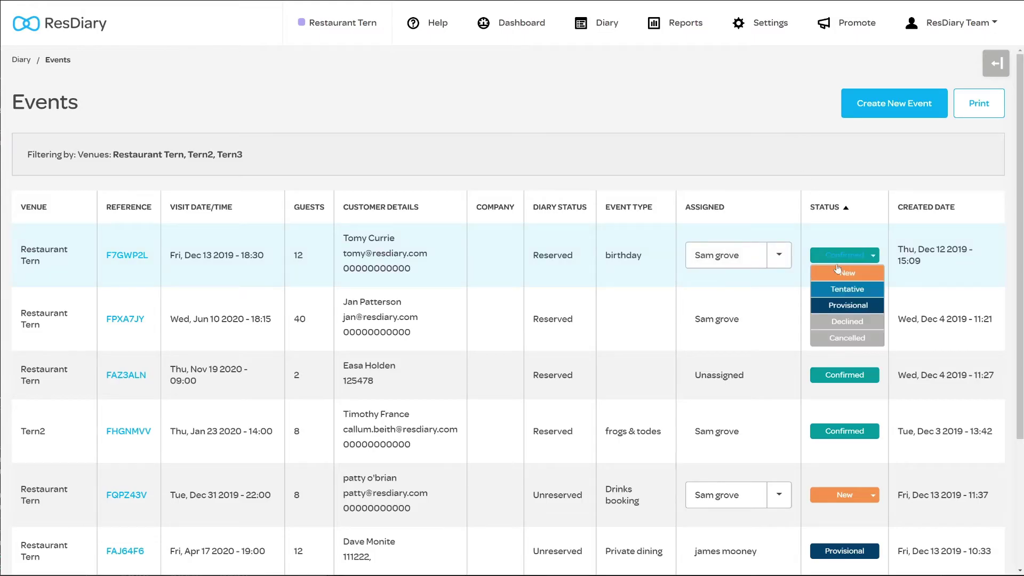
click(852, 322)
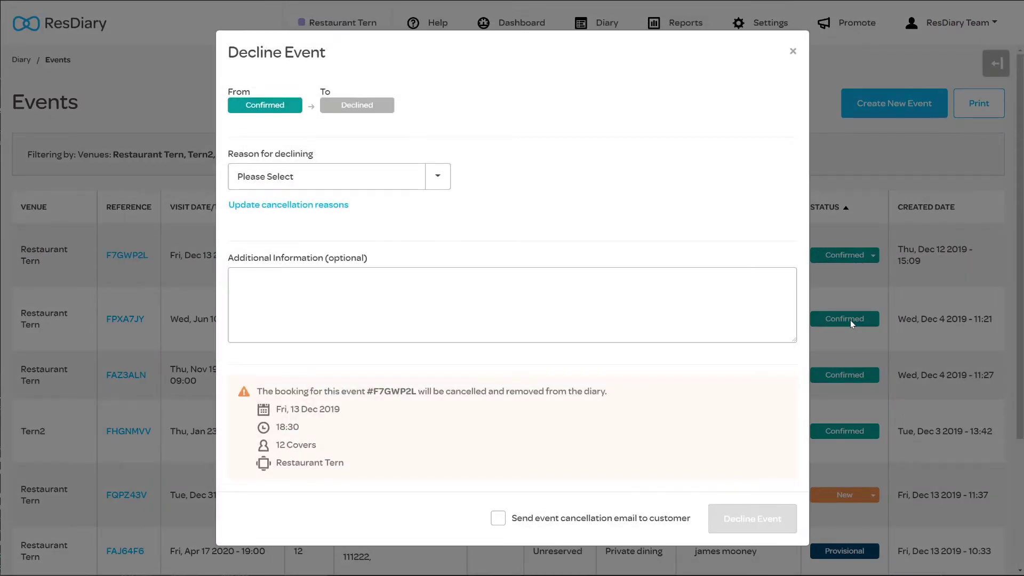
click(448, 178)
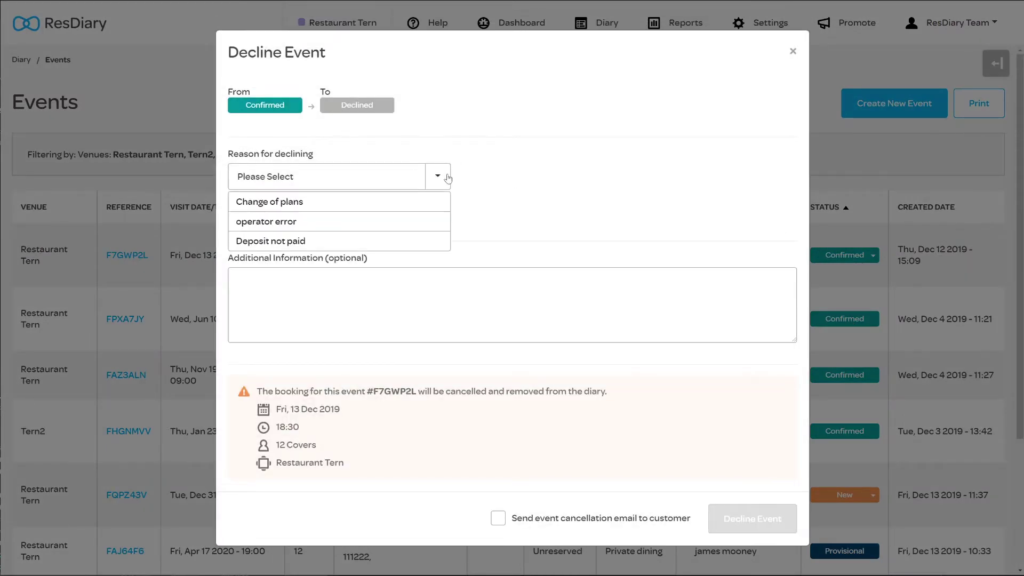
click(351, 246)
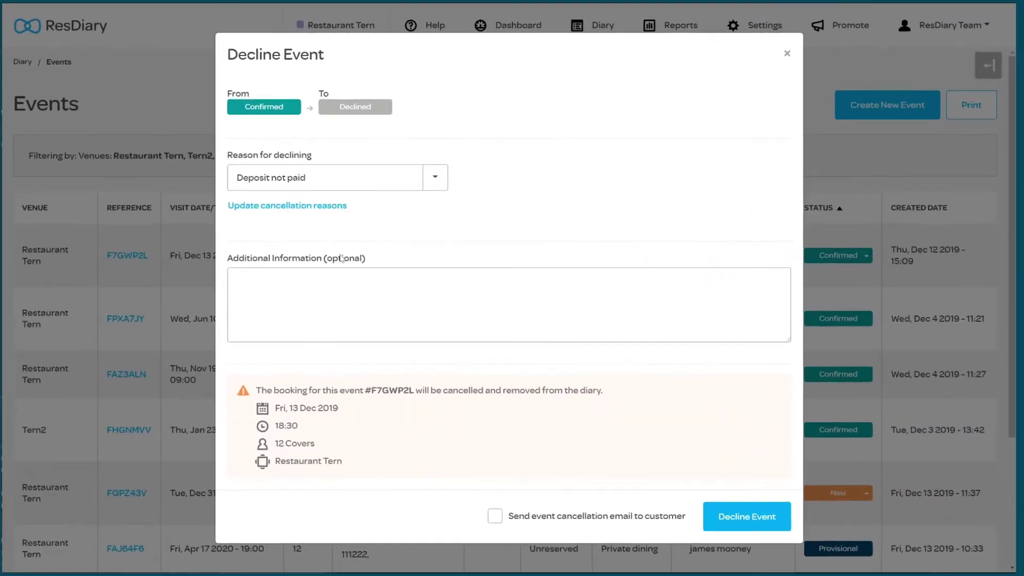
text(Will foll)
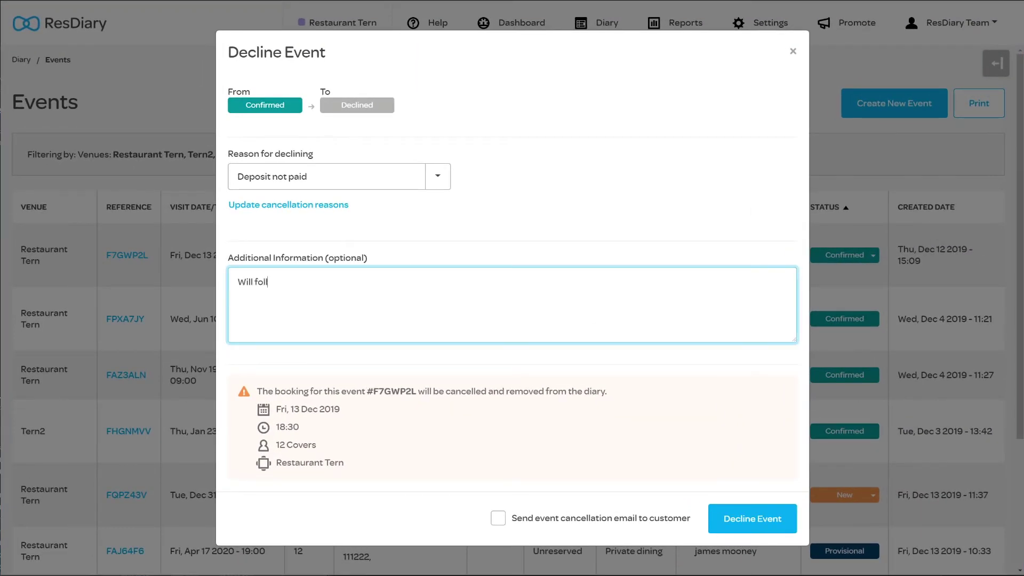
text(ow up to reconfirm)
click(794, 51)
click(873, 256)
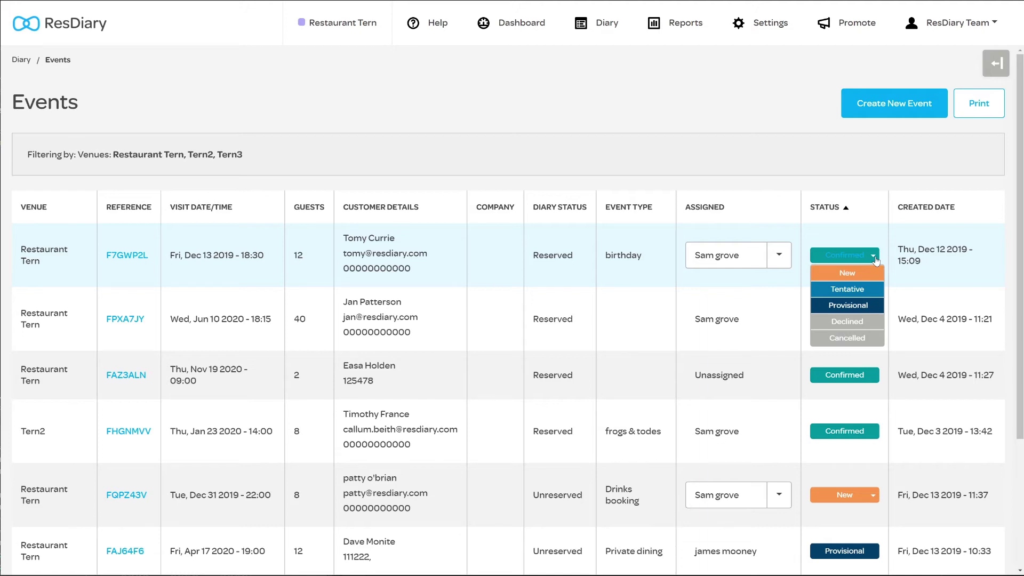
Add an Assigned filter for the Drinks booking's staff member and run the view, leaving four events
click(996, 70)
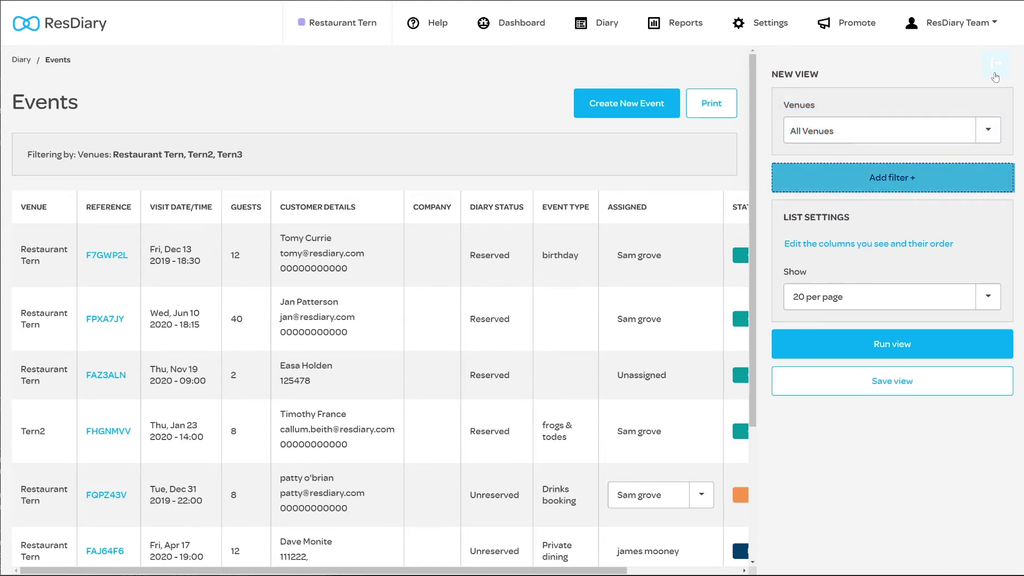
click(954, 188)
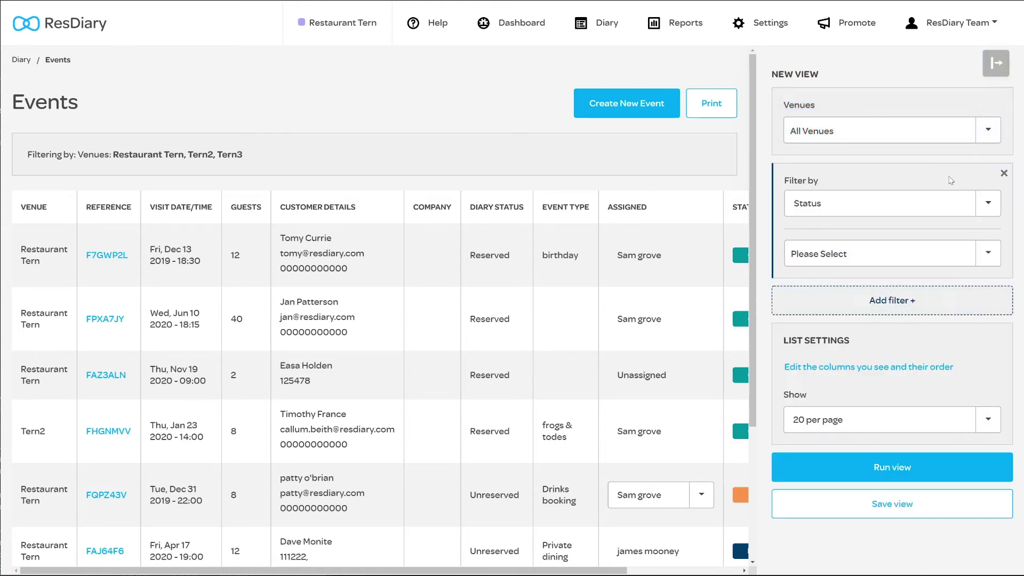
click(984, 203)
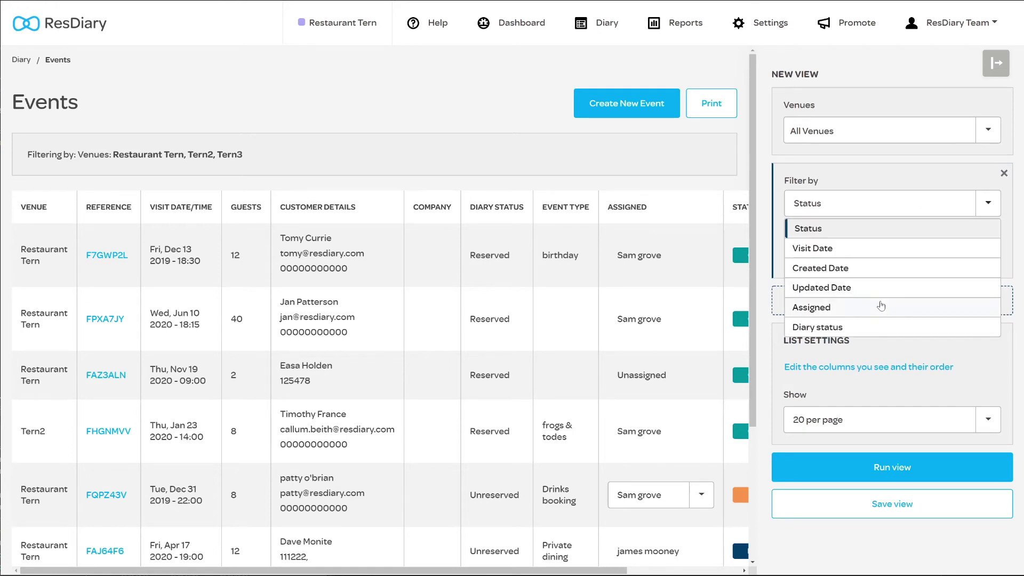
click(883, 308)
click(979, 261)
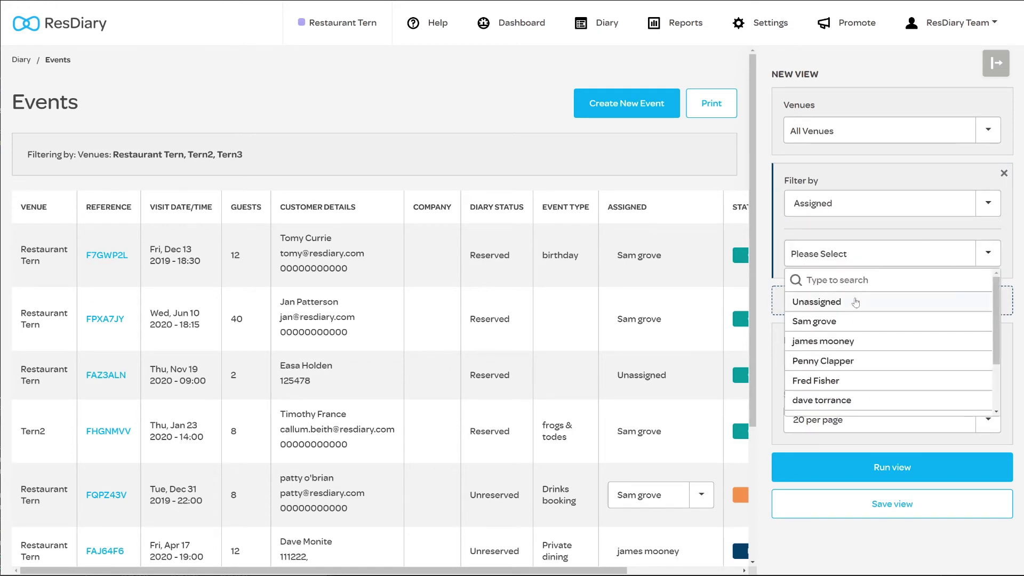
click(845, 321)
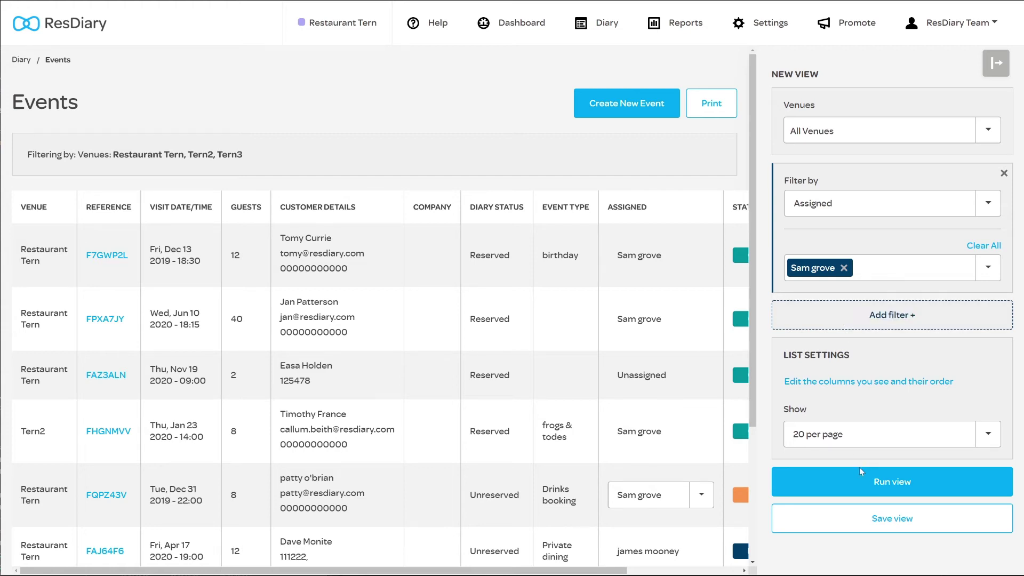
click(867, 483)
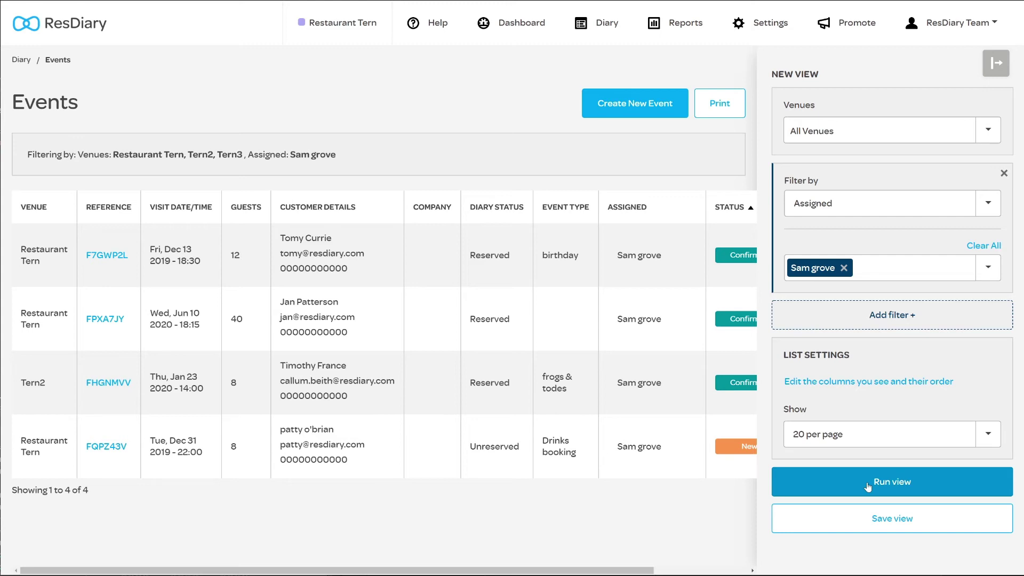
Move Assigned to the last column and place Diary Status right after Visit Date/Time
click(873, 382)
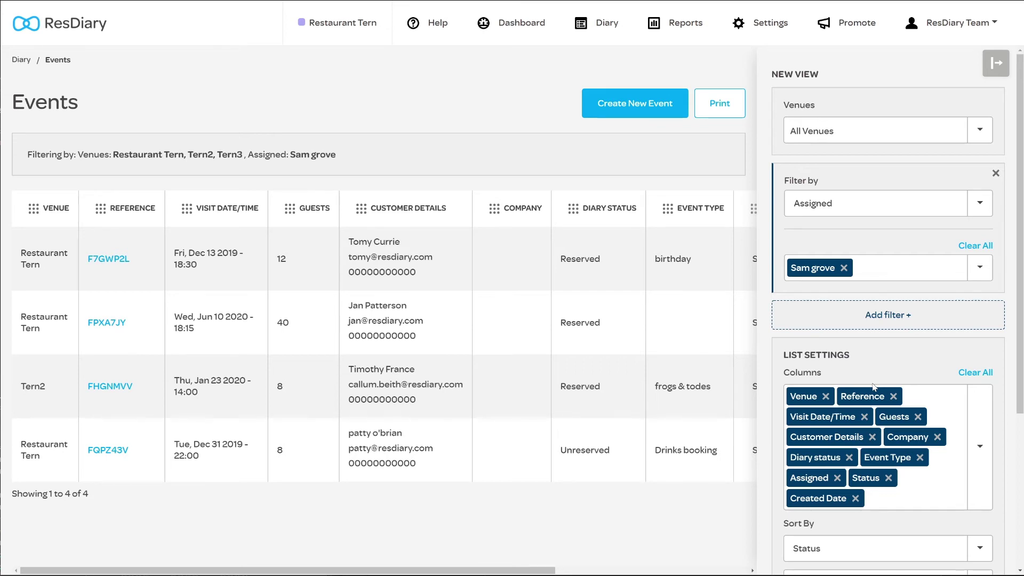
click(838, 478)
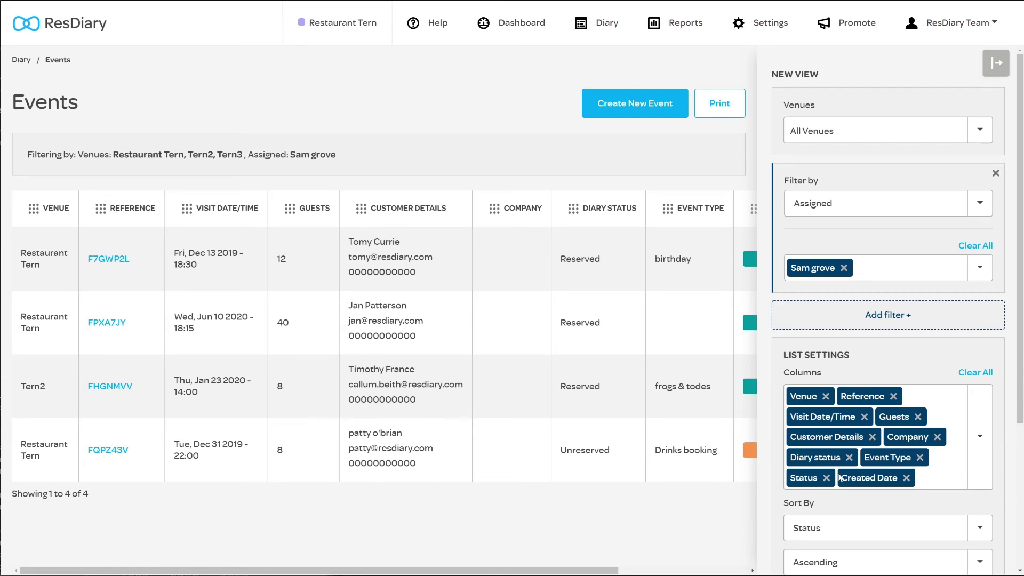
click(982, 447)
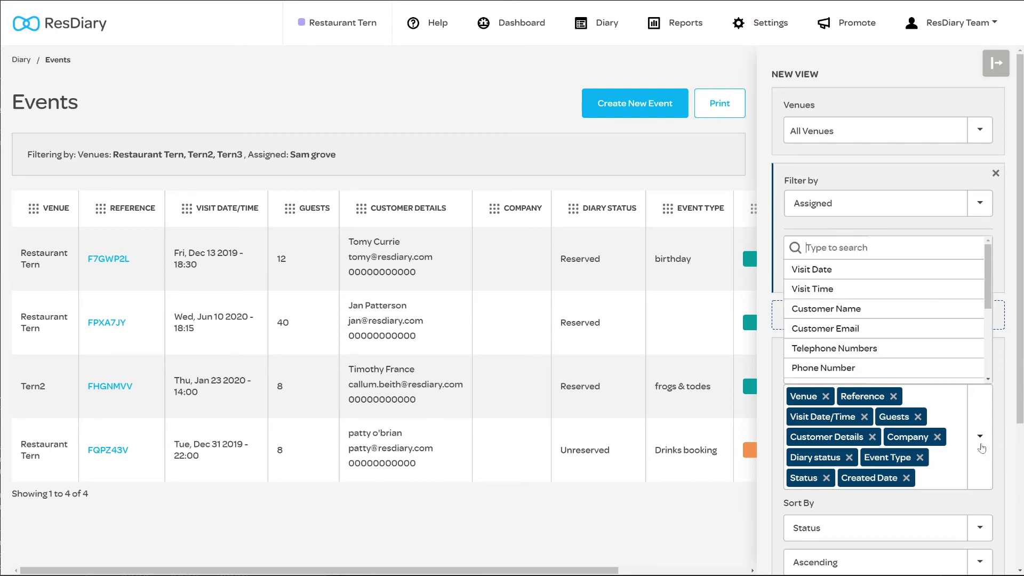
scroll(907, 352, down, 5)
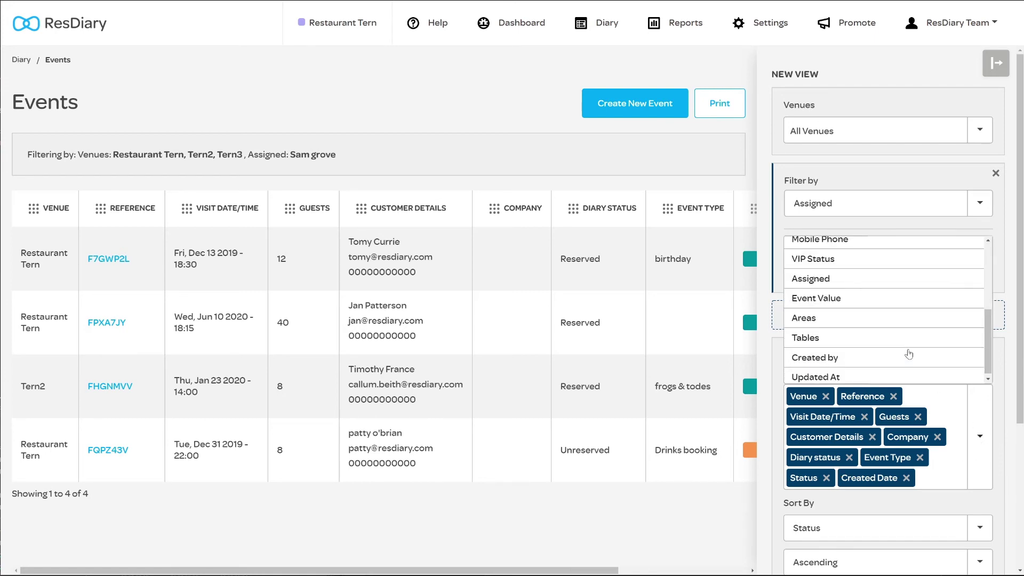
click(824, 286)
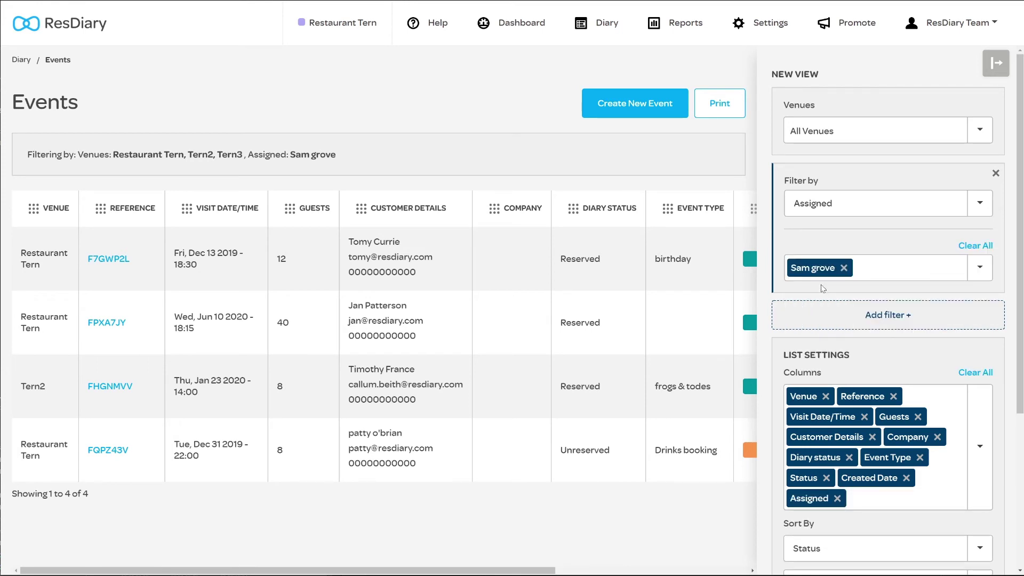
drag(622, 214, 307, 194)
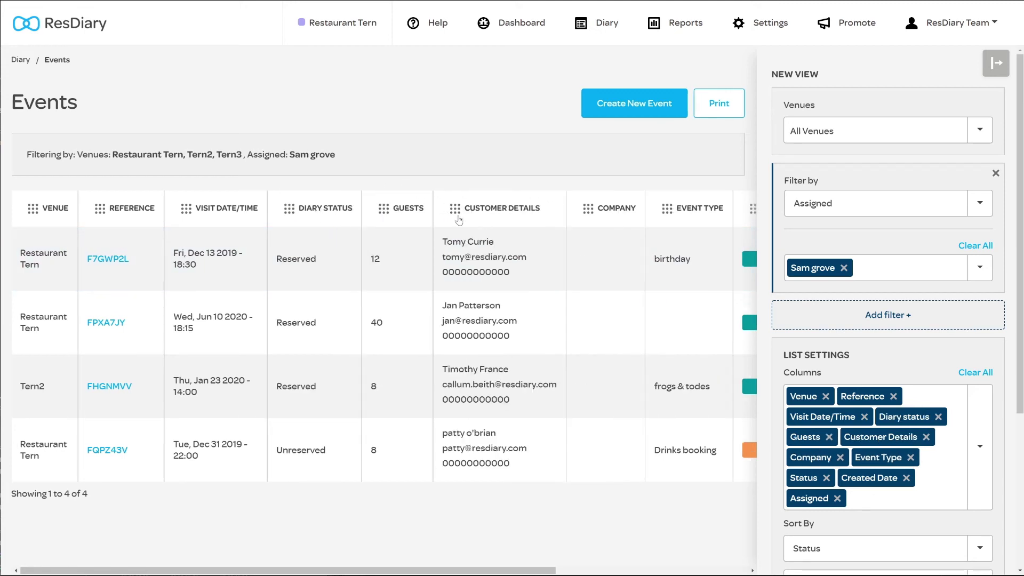
Sort the list by Reference in descending order and finish editing columns
scroll(940, 291, down, 4)
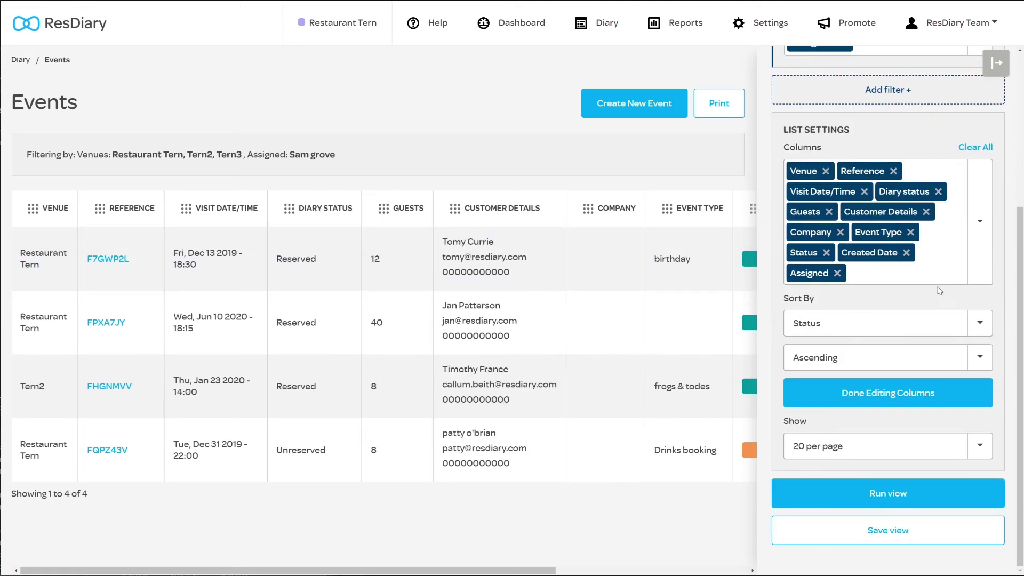
click(972, 324)
click(916, 393)
click(983, 361)
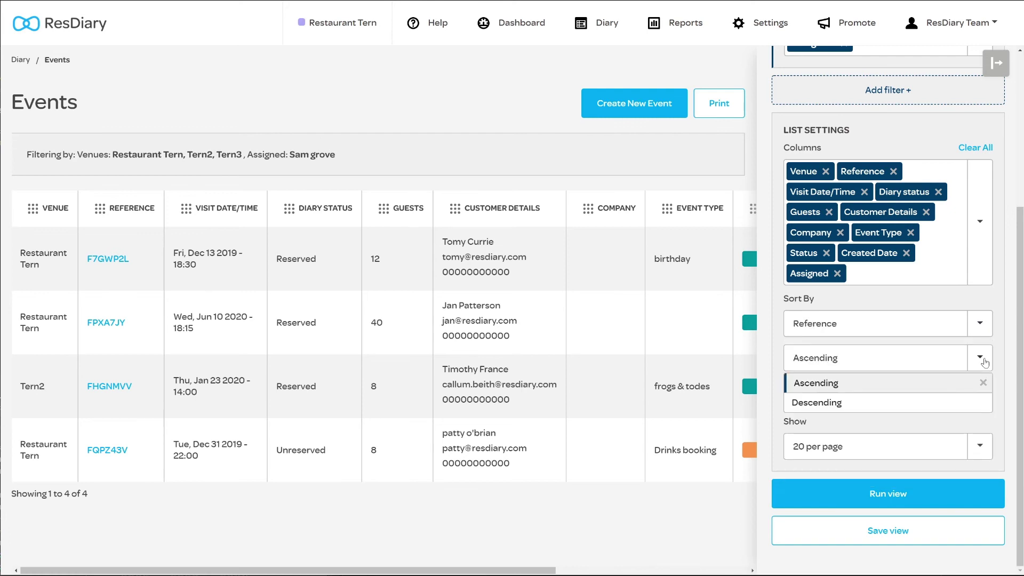
click(927, 403)
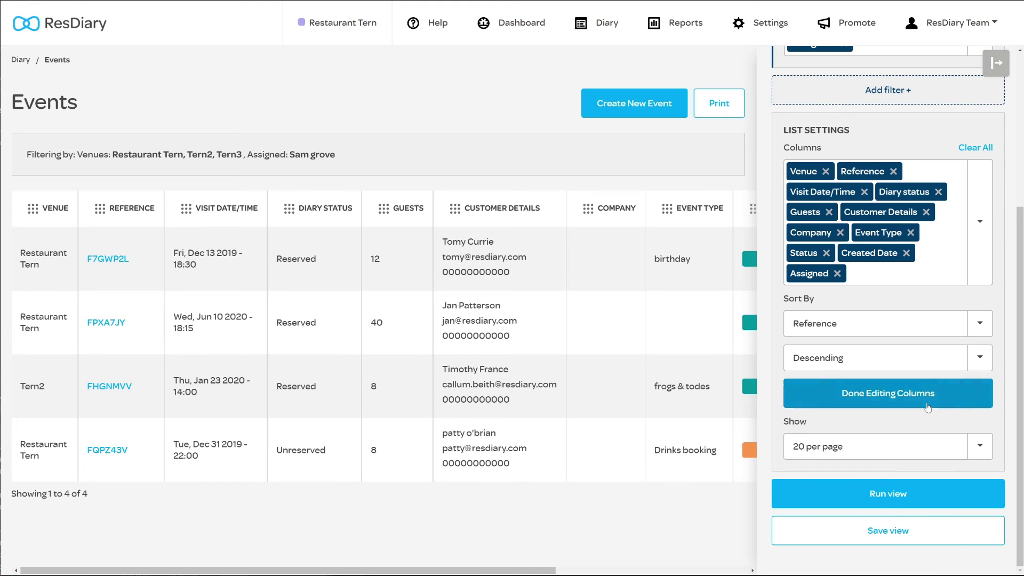
click(928, 407)
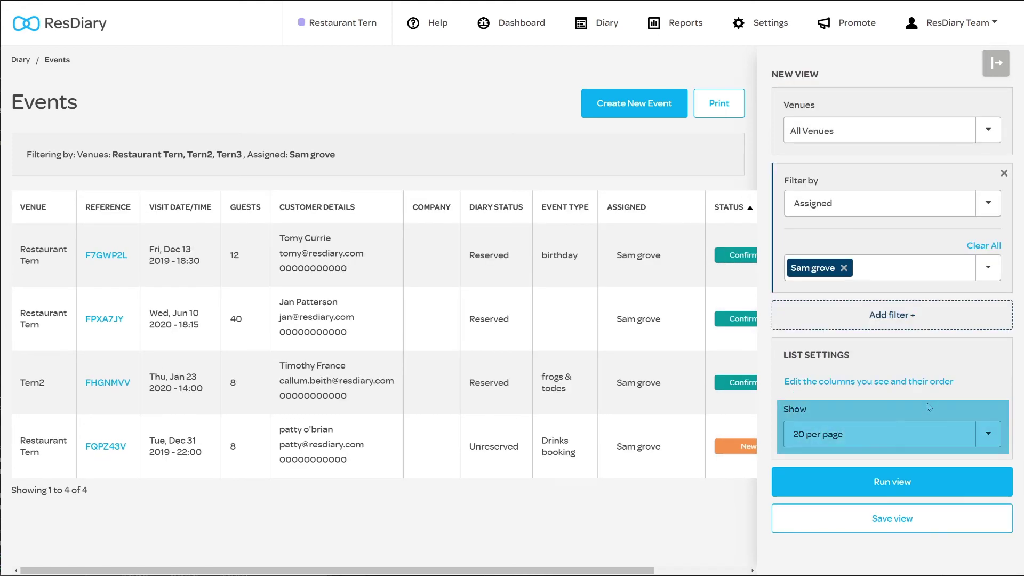
Keep 20 rows per page and save the view as 'sam's events'
click(980, 438)
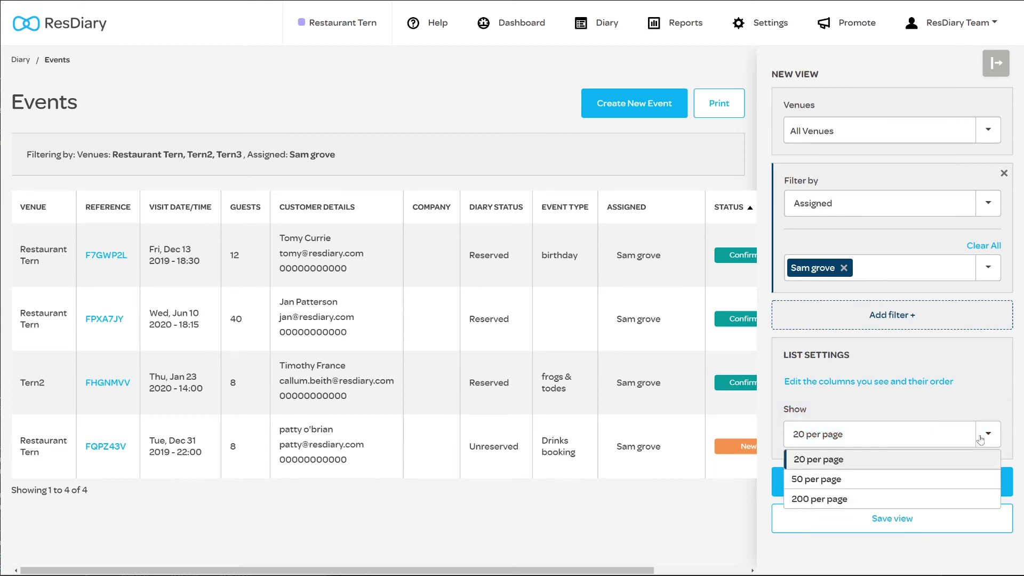
click(991, 414)
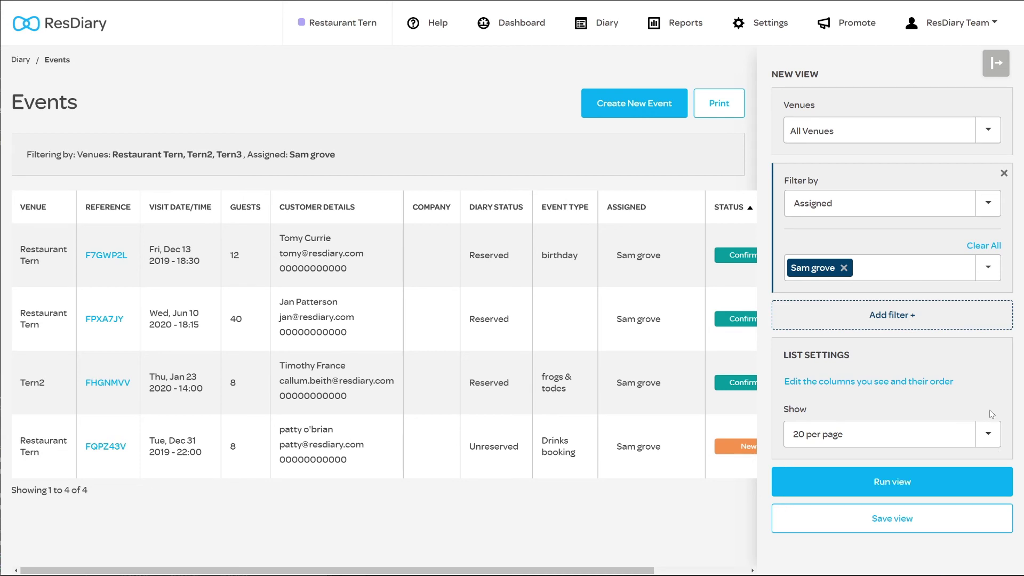
click(937, 518)
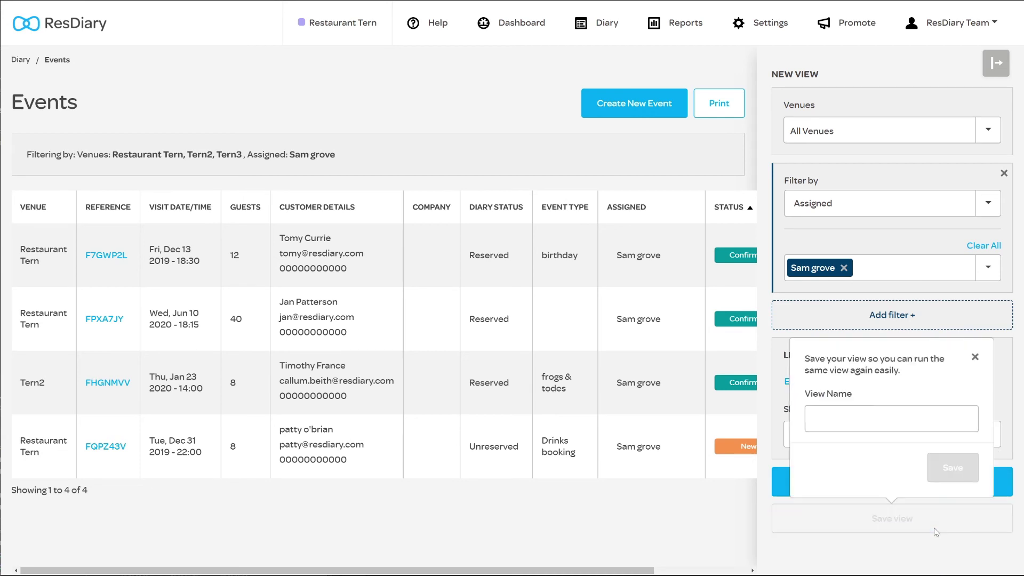
text(sam)
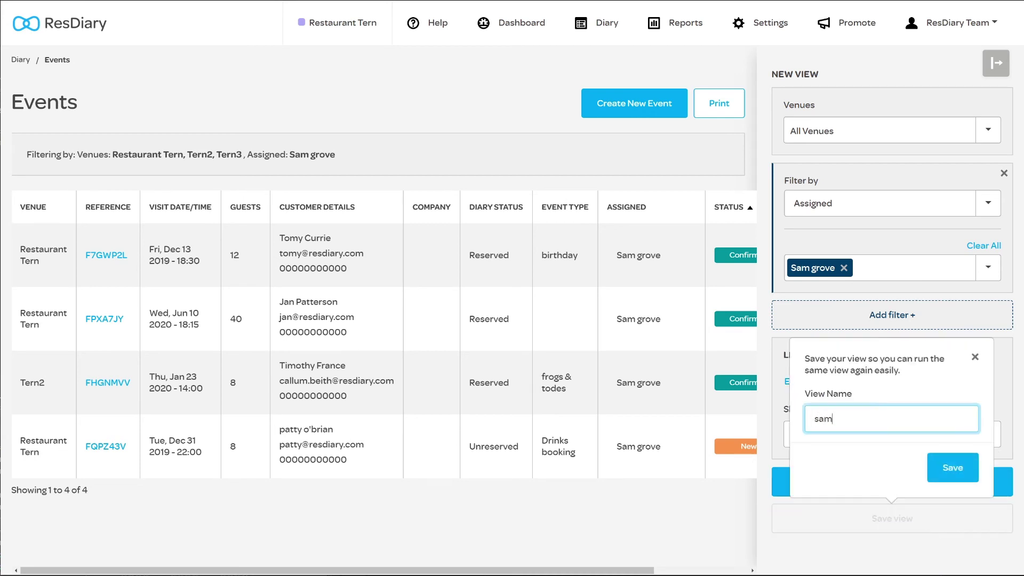
text('s events)
click(943, 474)
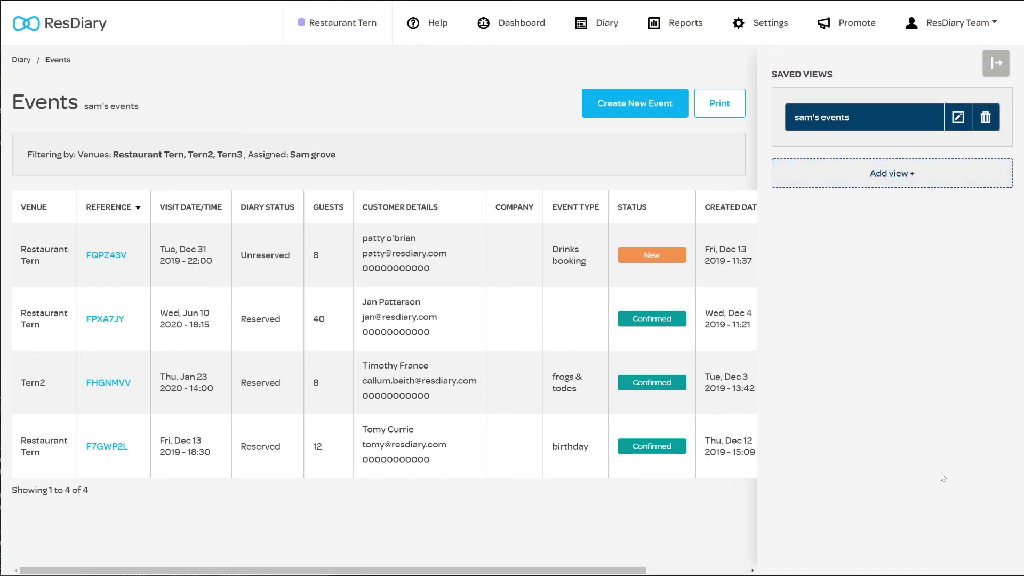
Open the Friday 13 December 2019 diary from an event and show the Help options
click(498, 251)
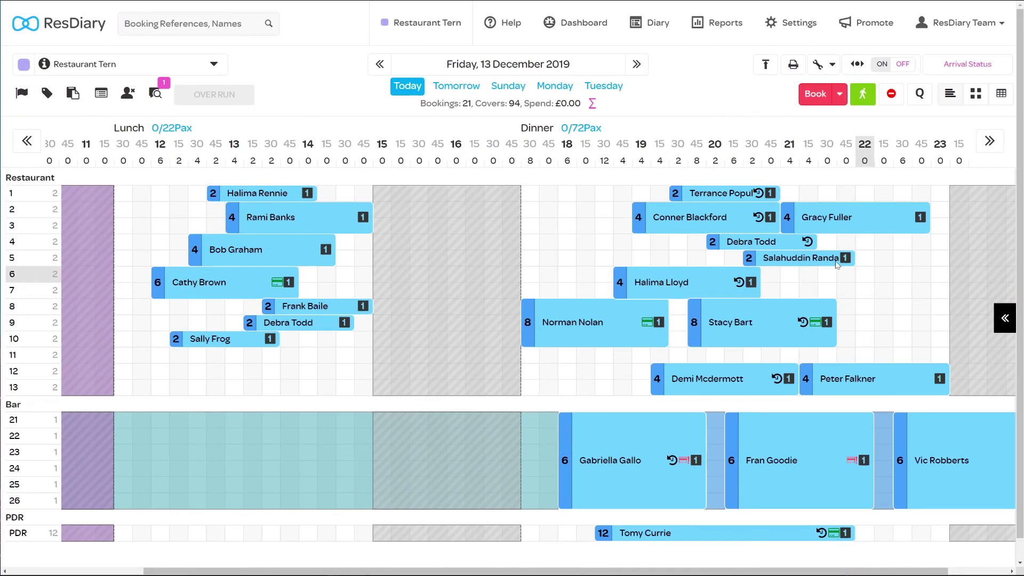
click(516, 25)
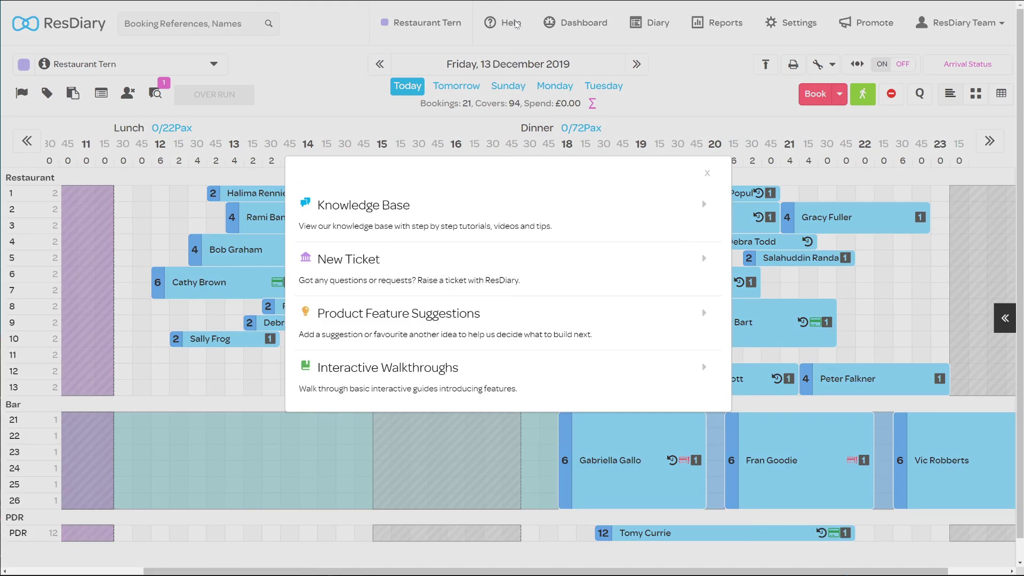